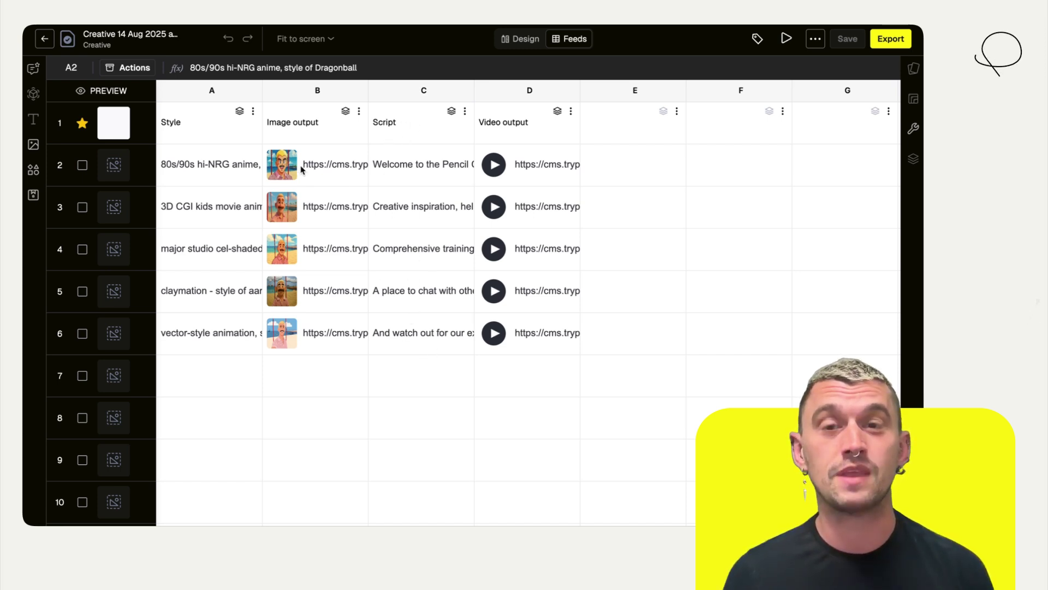
Open the Style cells A2 to A6 one after another and read the full animation style text in each.
click(197, 155)
double_click(212, 170)
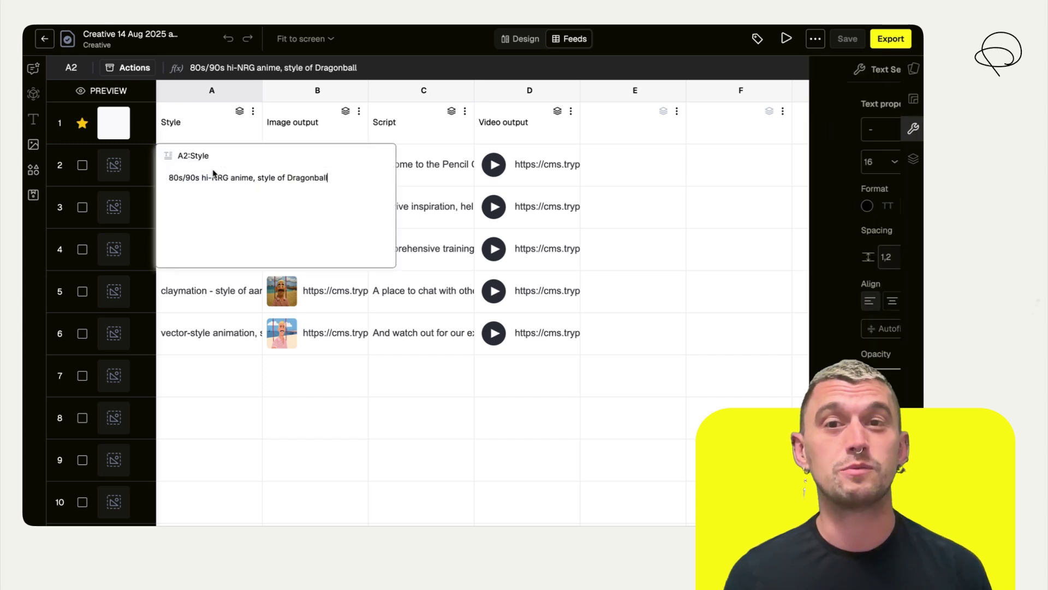
click(222, 341)
double_click(218, 204)
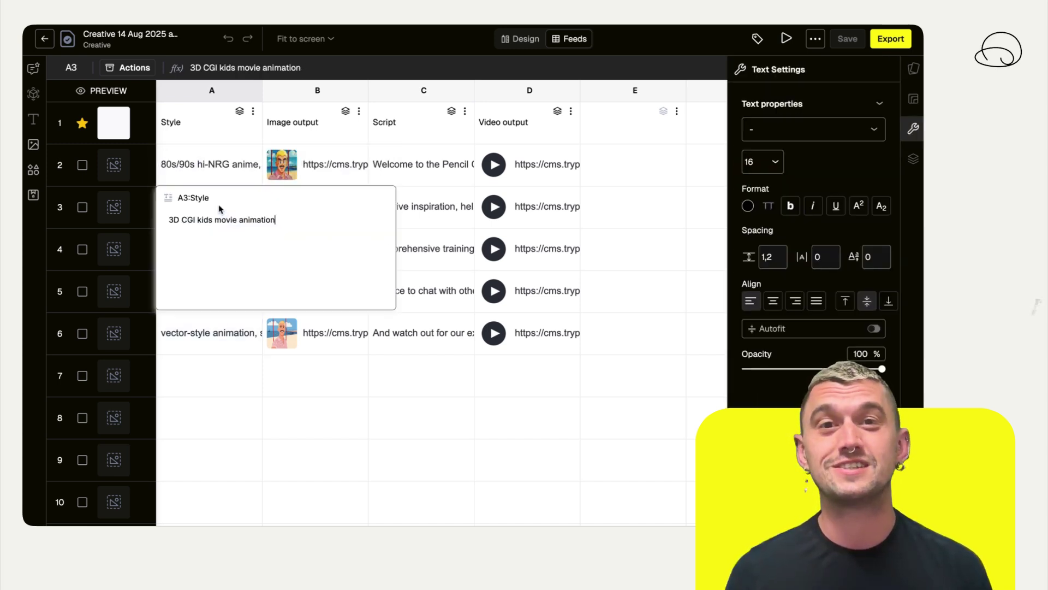
click(236, 363)
double_click(227, 245)
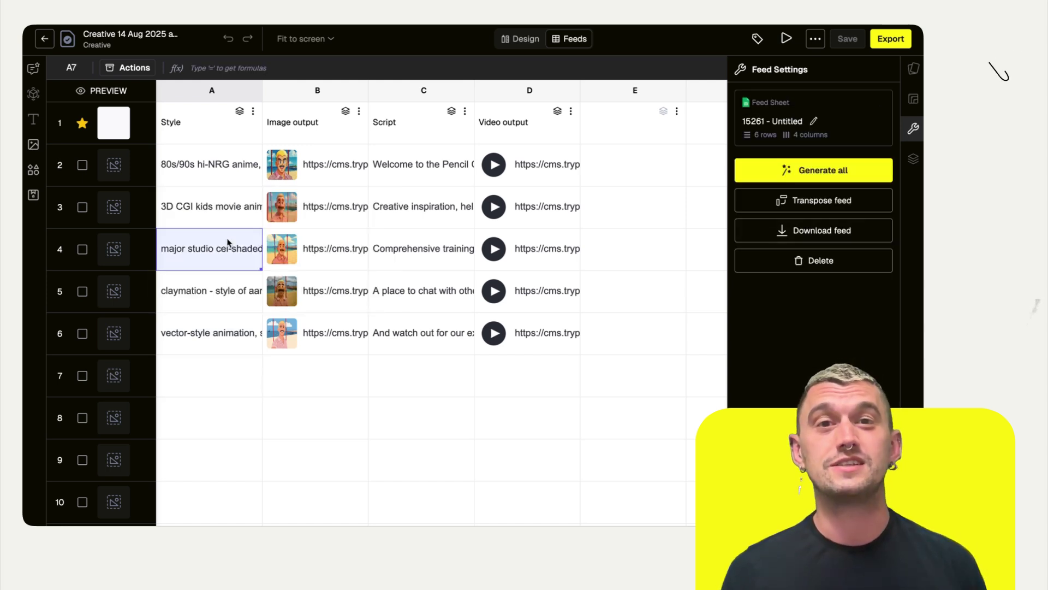
click(243, 377)
double_click(225, 293)
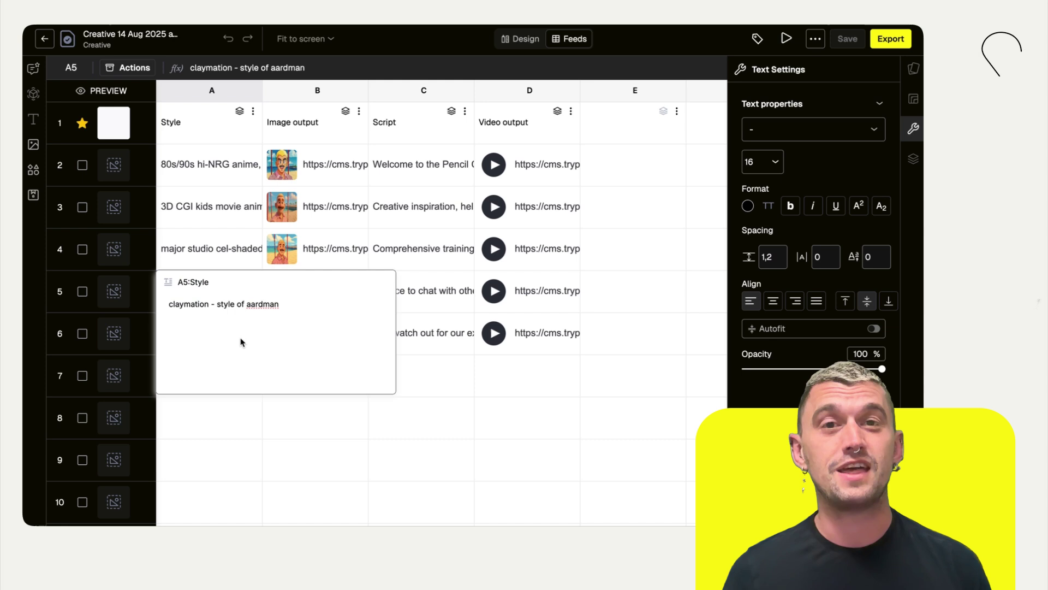
click(240, 412)
double_click(220, 327)
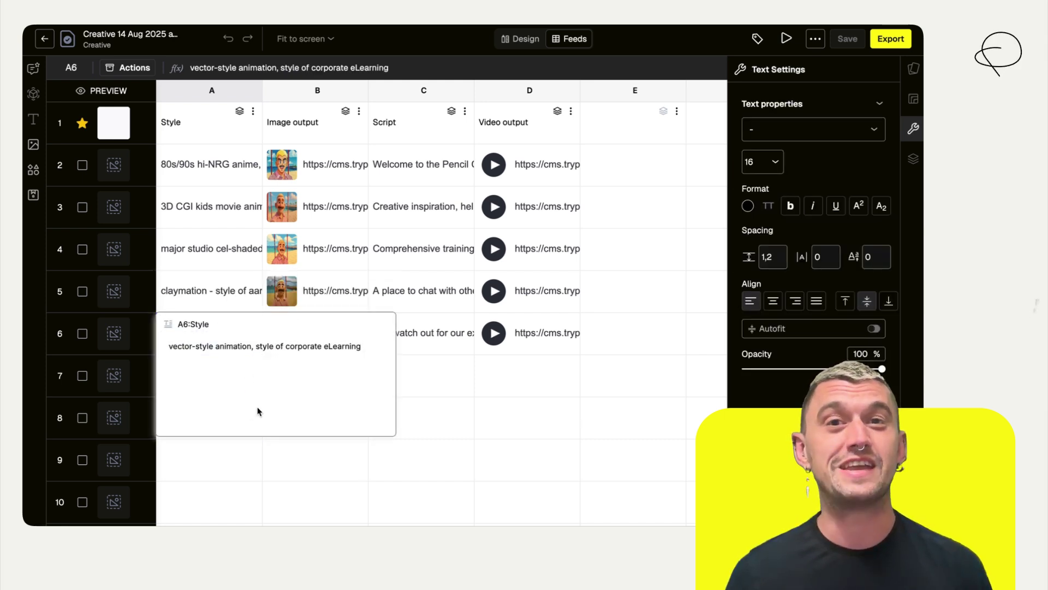
click(548, 430)
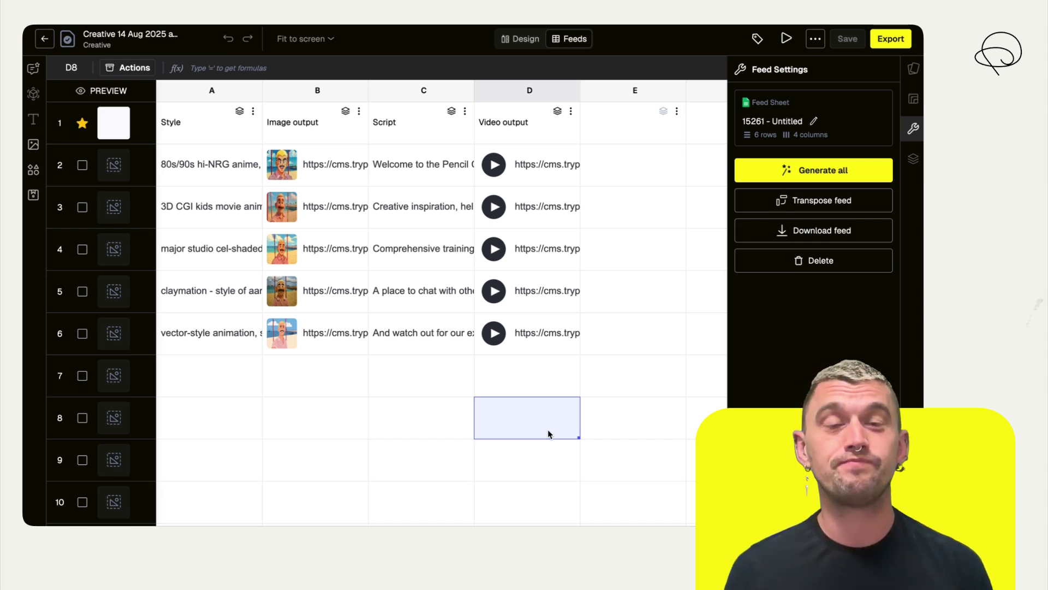
Review the UseAgent formula in Image output cell B2, including its prompt, agent, models and reference attachment.
click(319, 167)
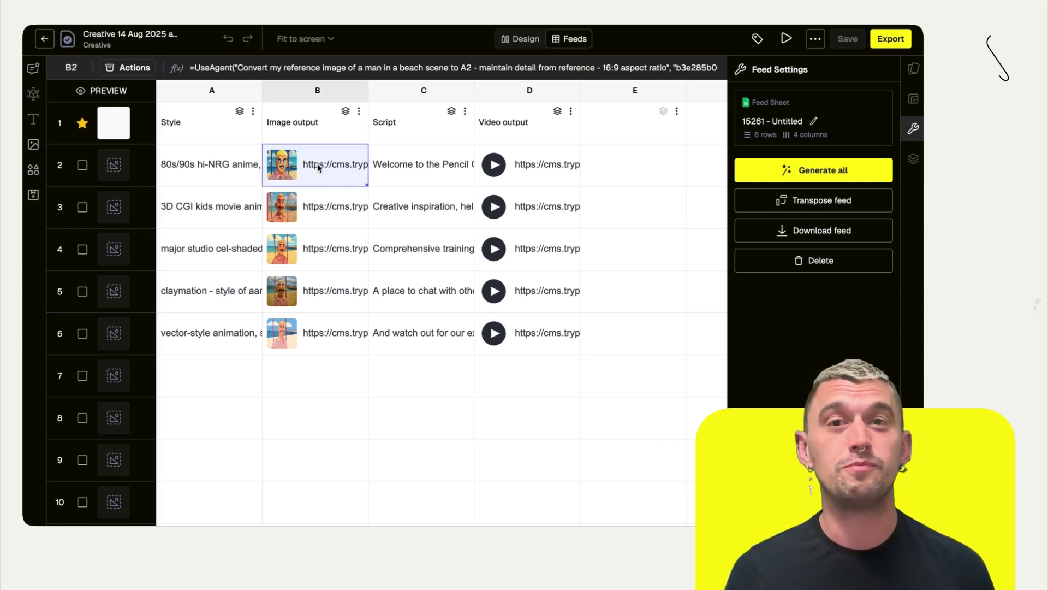
click(117, 70)
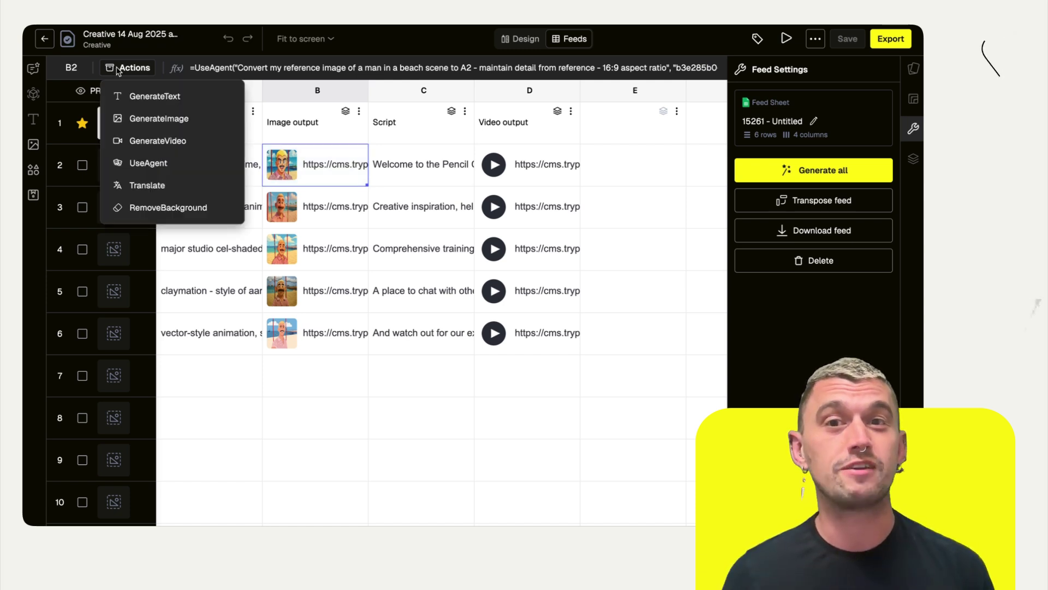
click(159, 164)
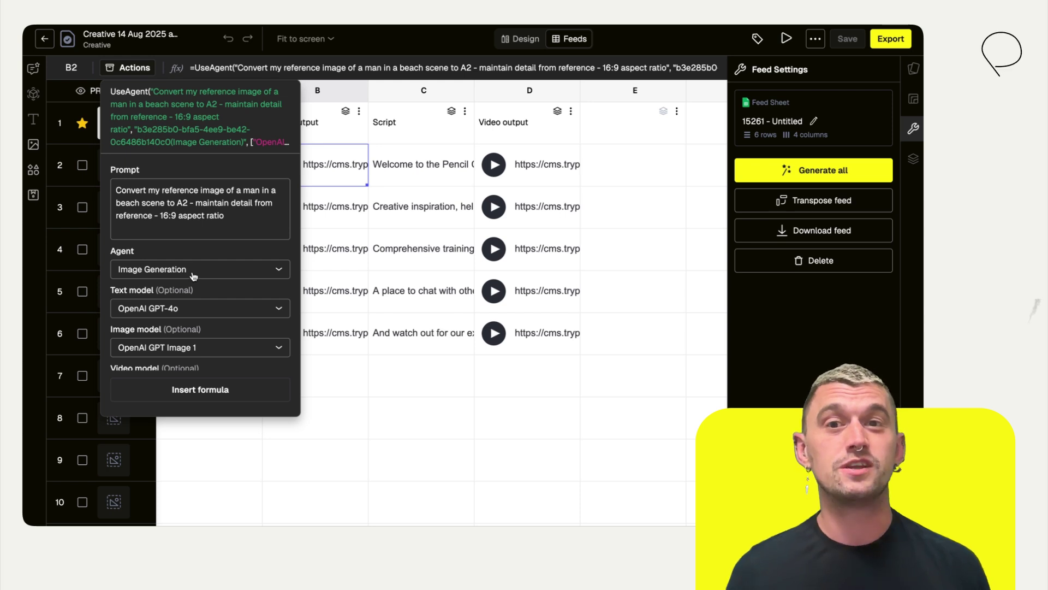
scroll(193, 276, down, 3)
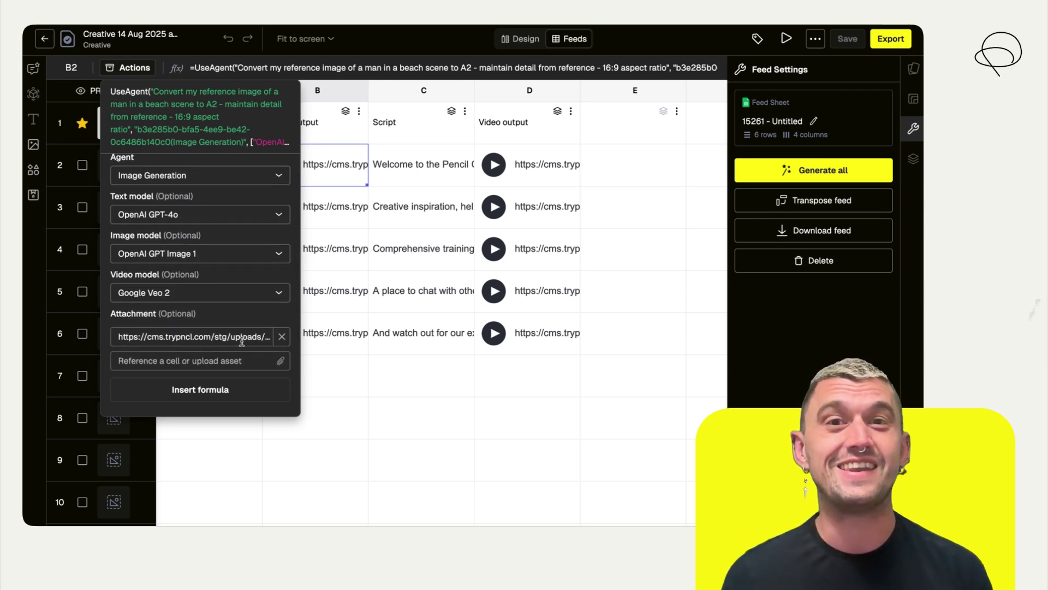
scroll(169, 337, up, 3)
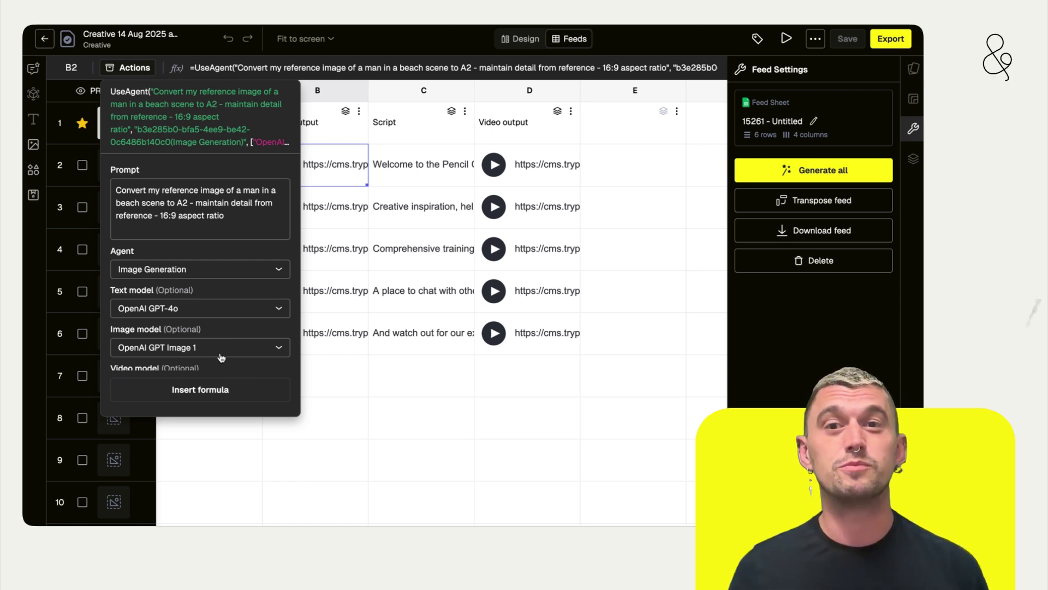
click(363, 385)
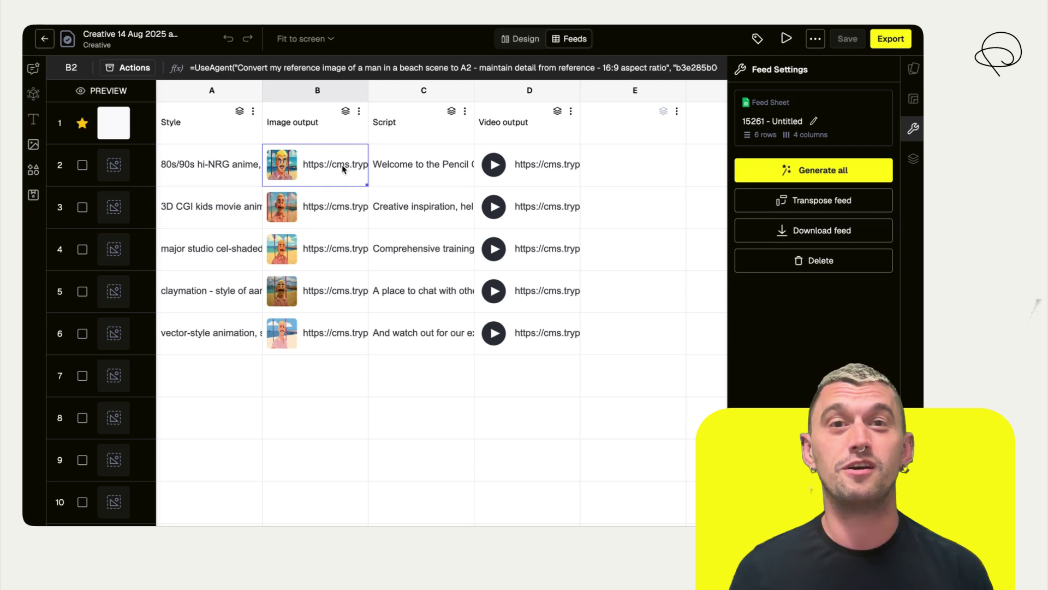
View the generated images in Image output cells B2 and B3 at full size, closing each one.
click(282, 171)
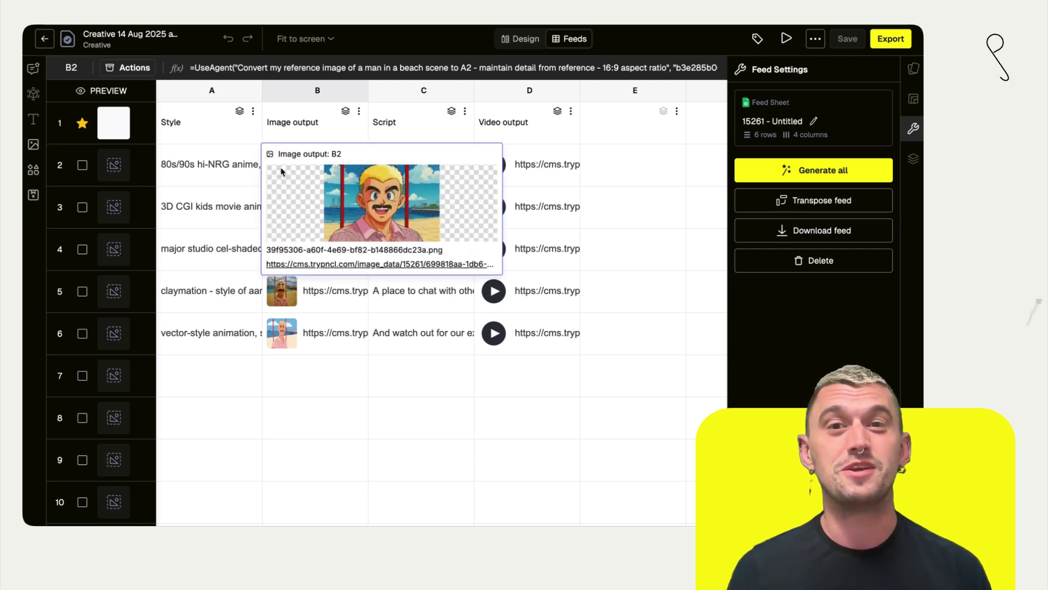
click(387, 210)
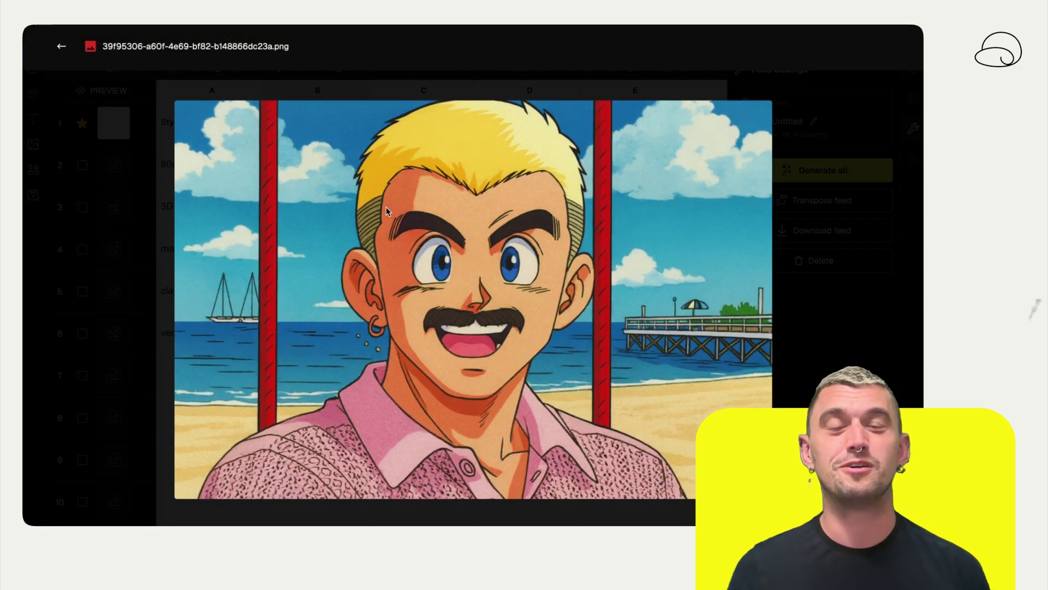
click(818, 214)
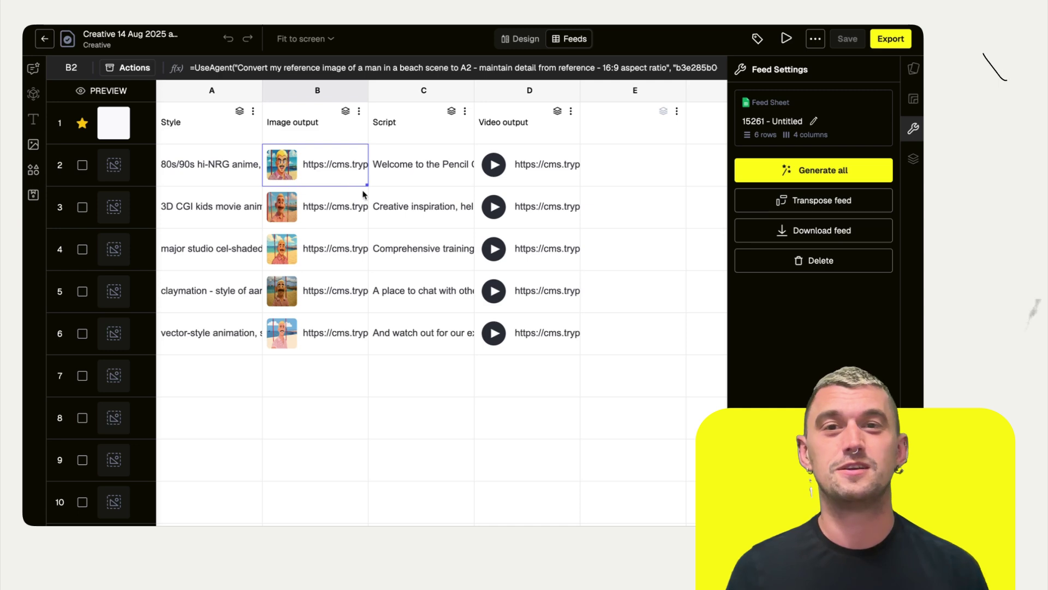
click(282, 207)
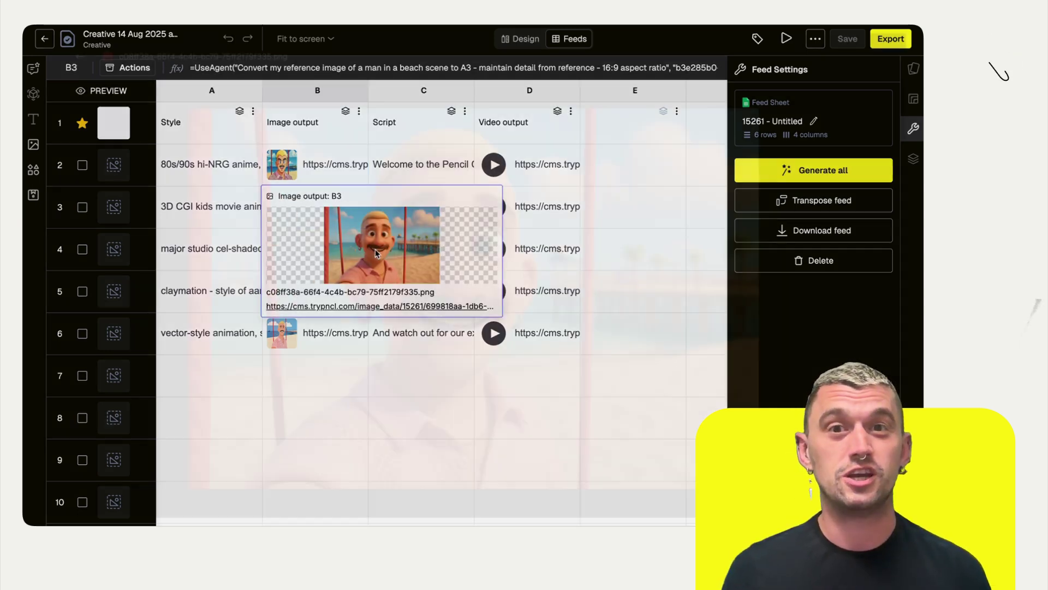
click(375, 249)
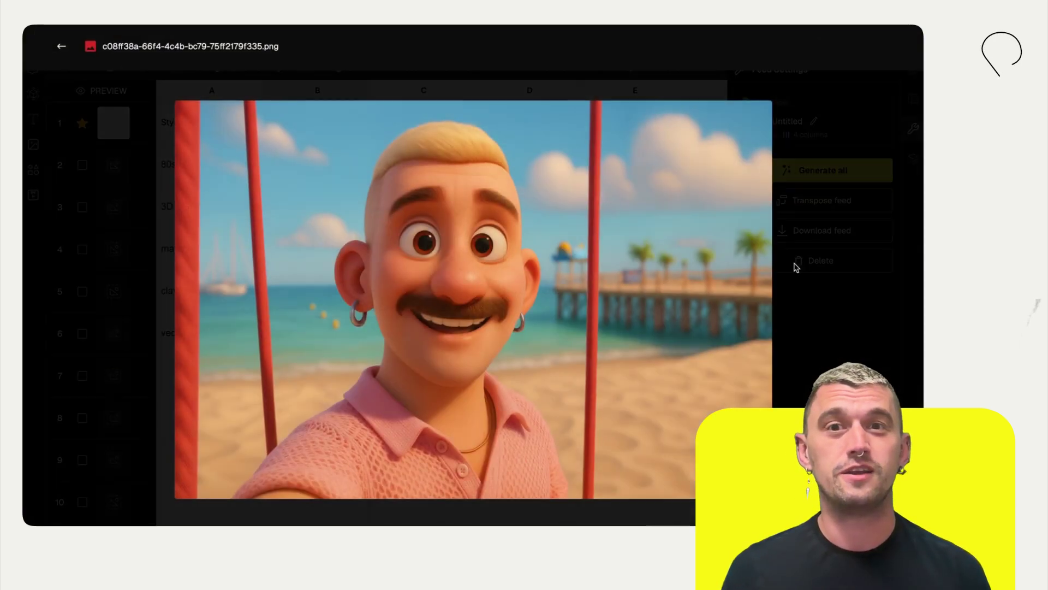
click(796, 268)
View the generated images in Image output cells B4, B5 and B6 at full size, closing each one.
click(271, 262)
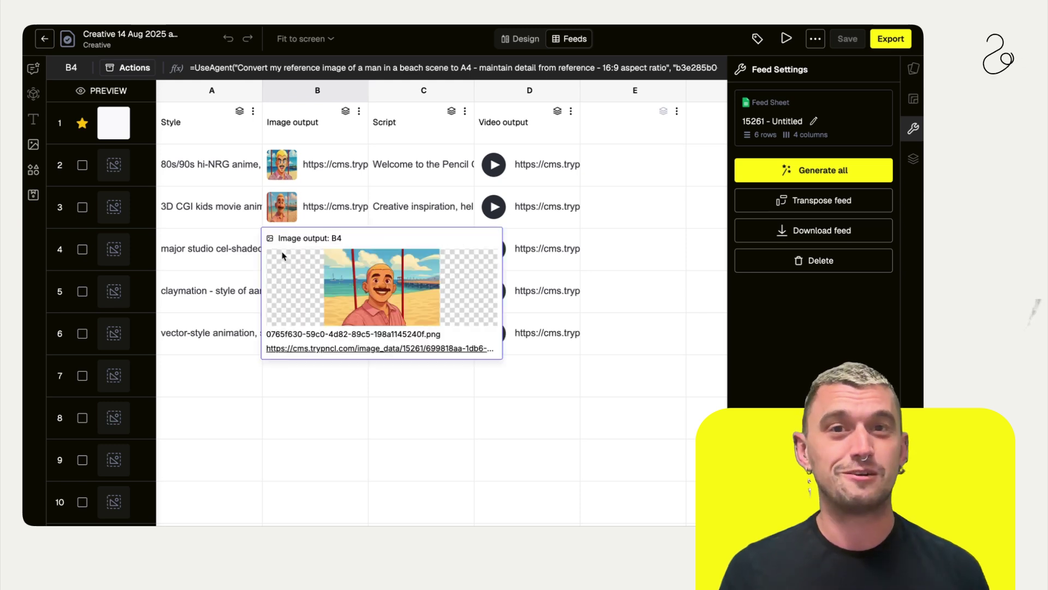
click(374, 269)
click(818, 319)
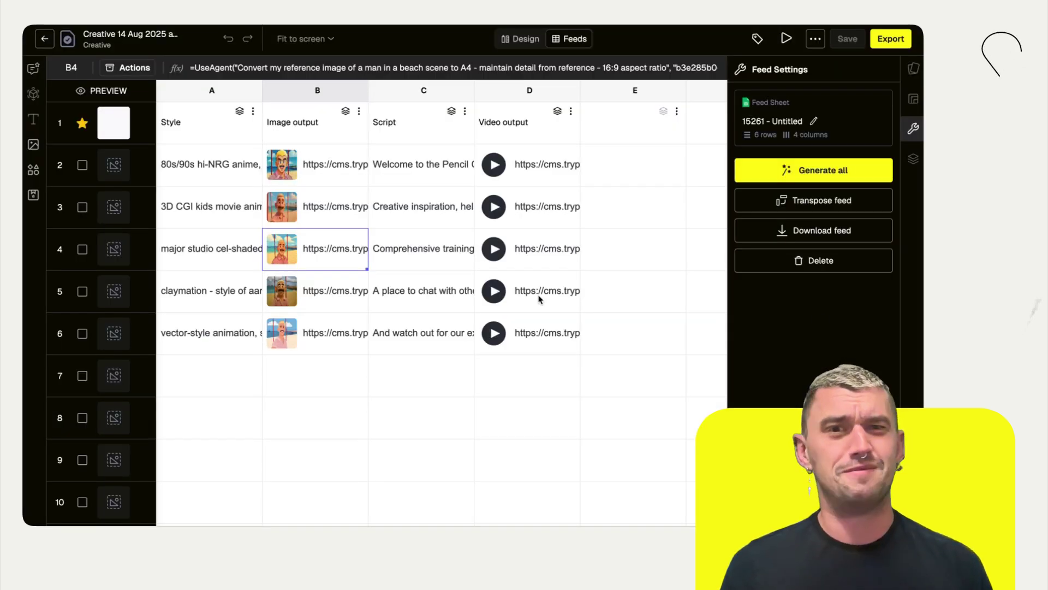
click(283, 302)
click(387, 330)
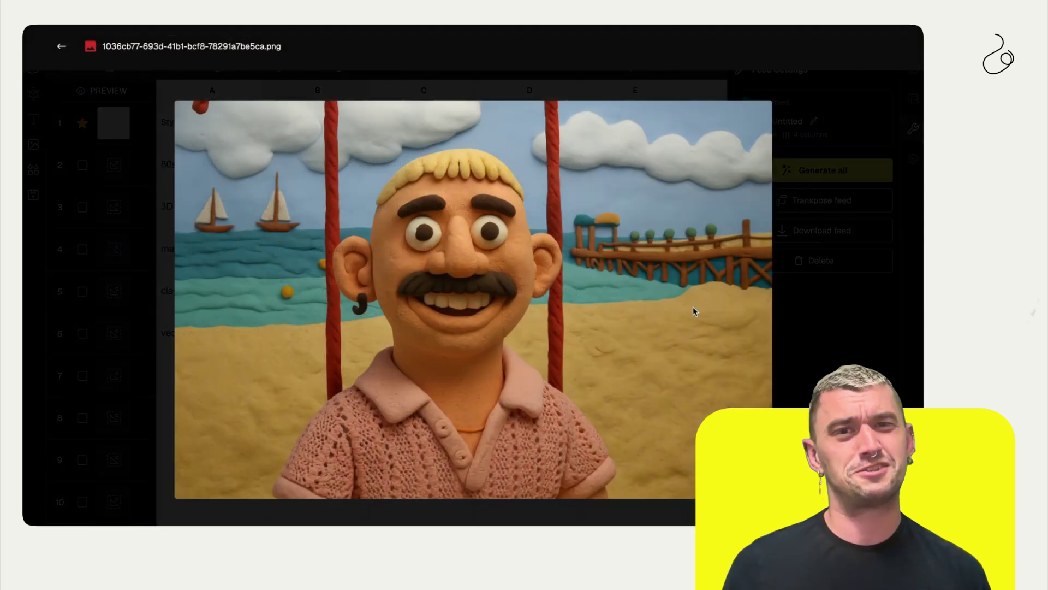
click(808, 336)
click(267, 335)
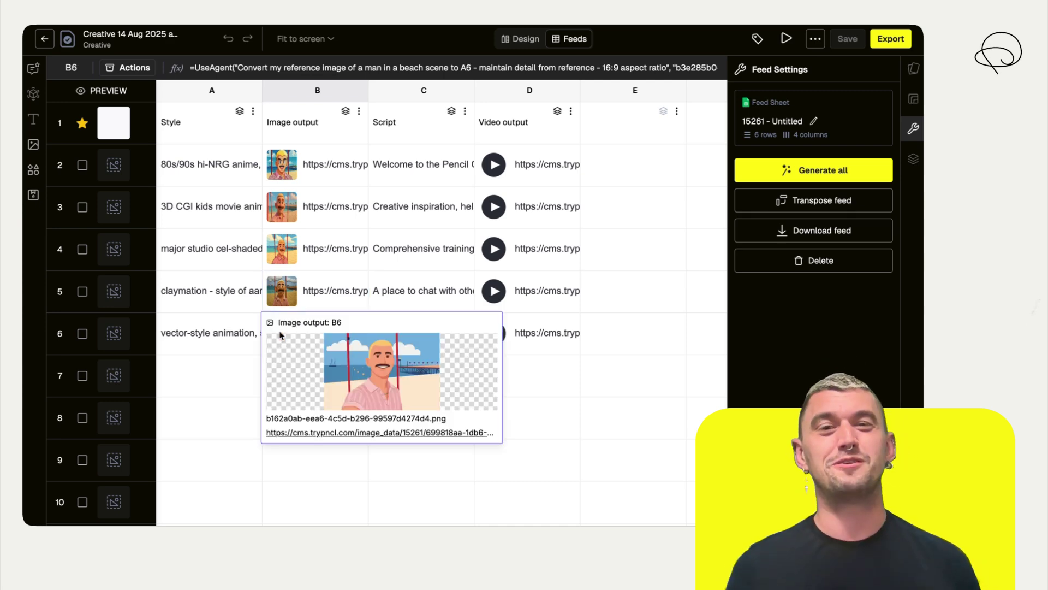
click(465, 367)
click(819, 365)
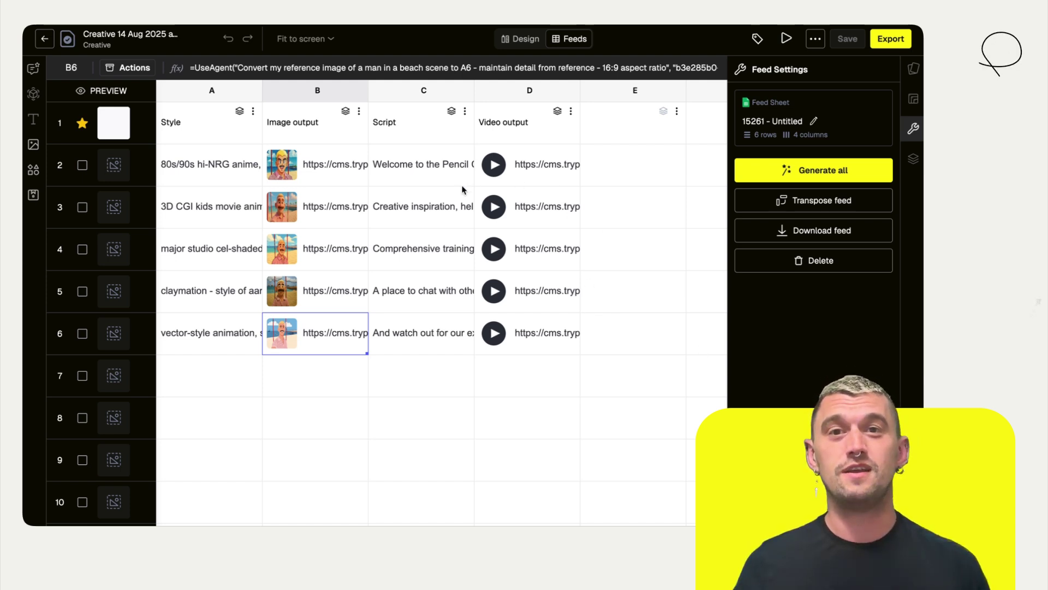
Open the Script cells C2 to C6 one after another and read the full line of dialogue in each.
click(424, 166)
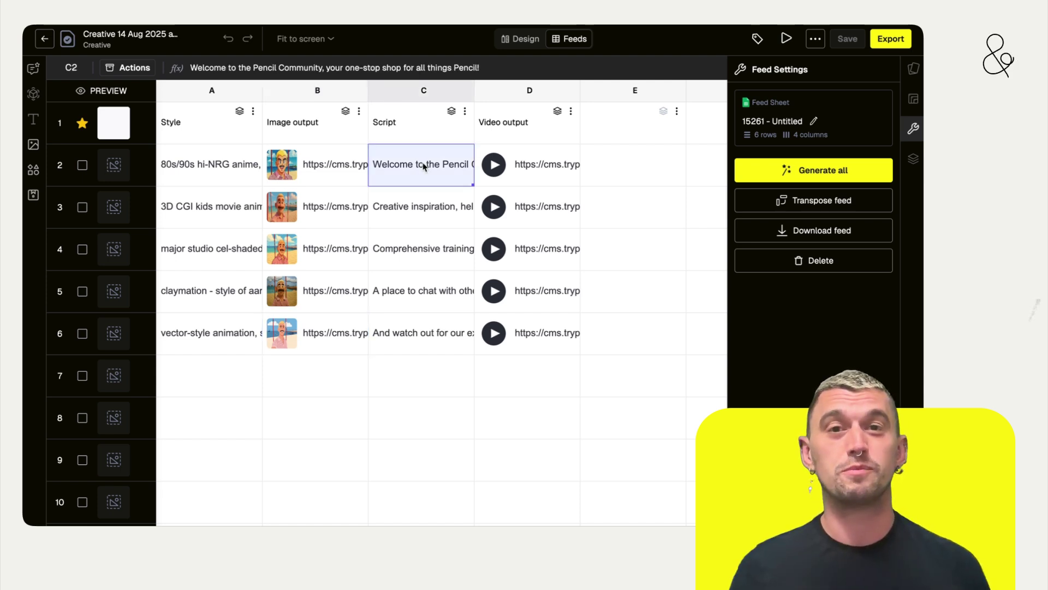
click(424, 166)
click(432, 323)
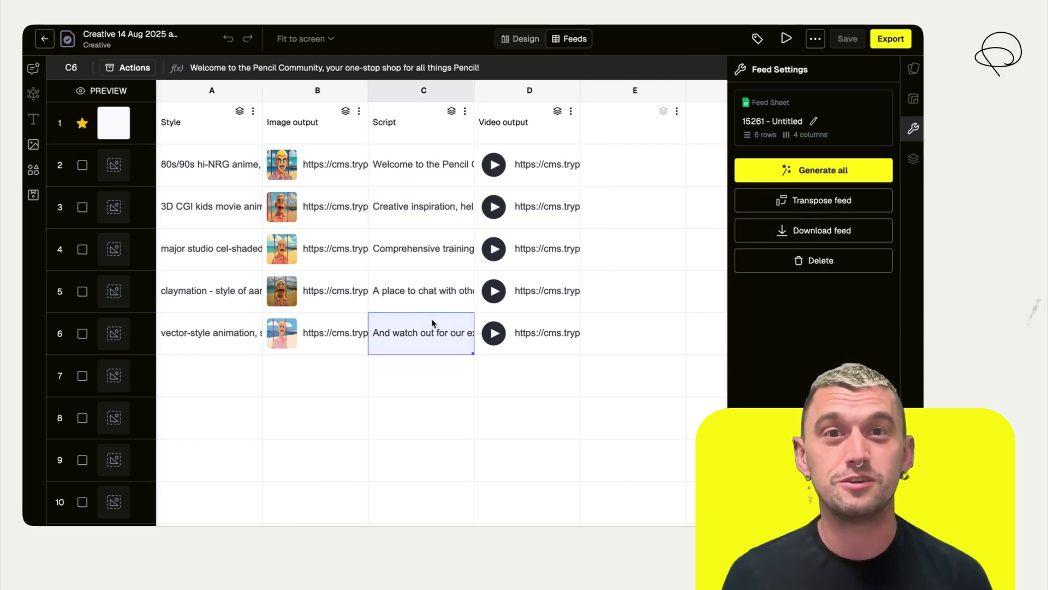
double_click(424, 212)
click(432, 334)
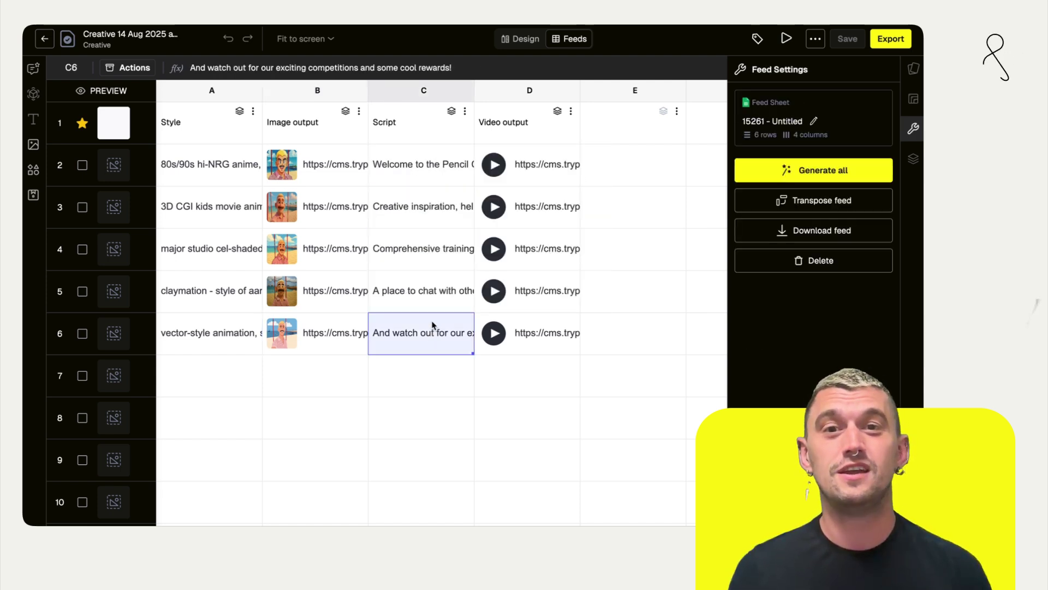
click(431, 254)
click(431, 256)
click(440, 393)
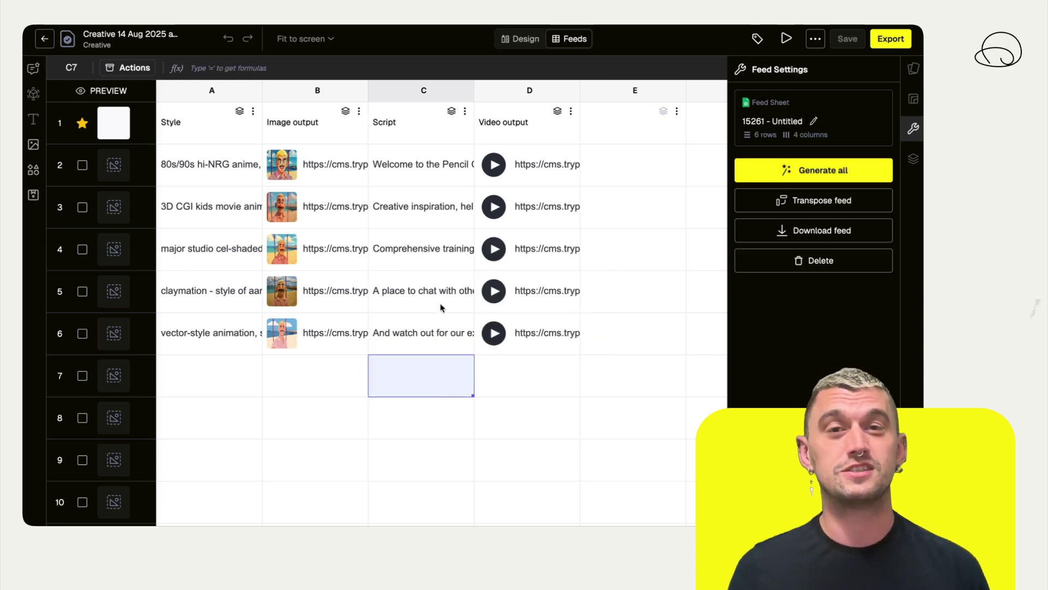
double_click(442, 306)
click(454, 415)
click(436, 334)
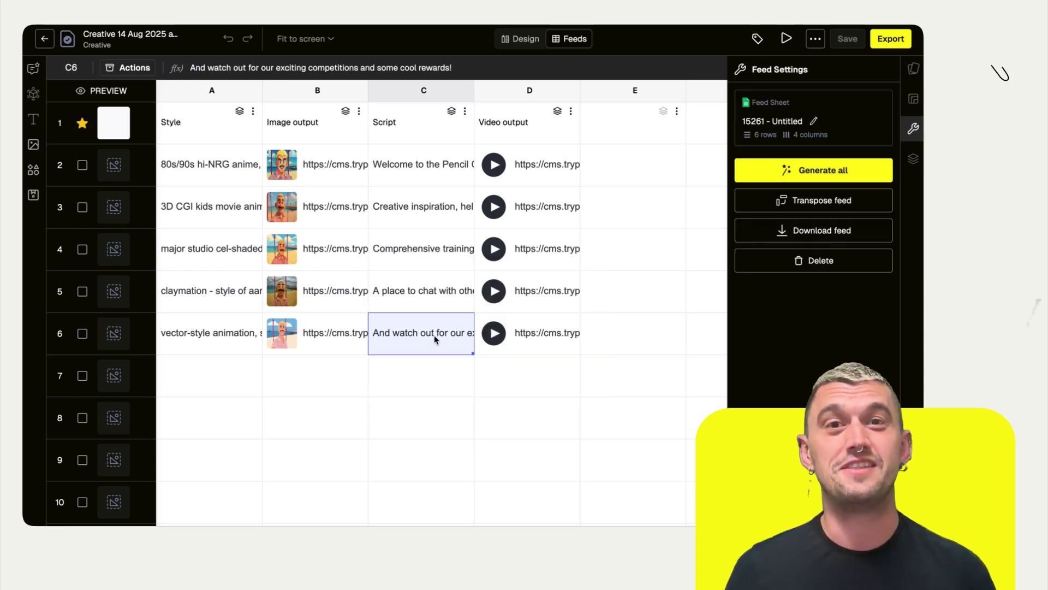
click(435, 337)
click(453, 461)
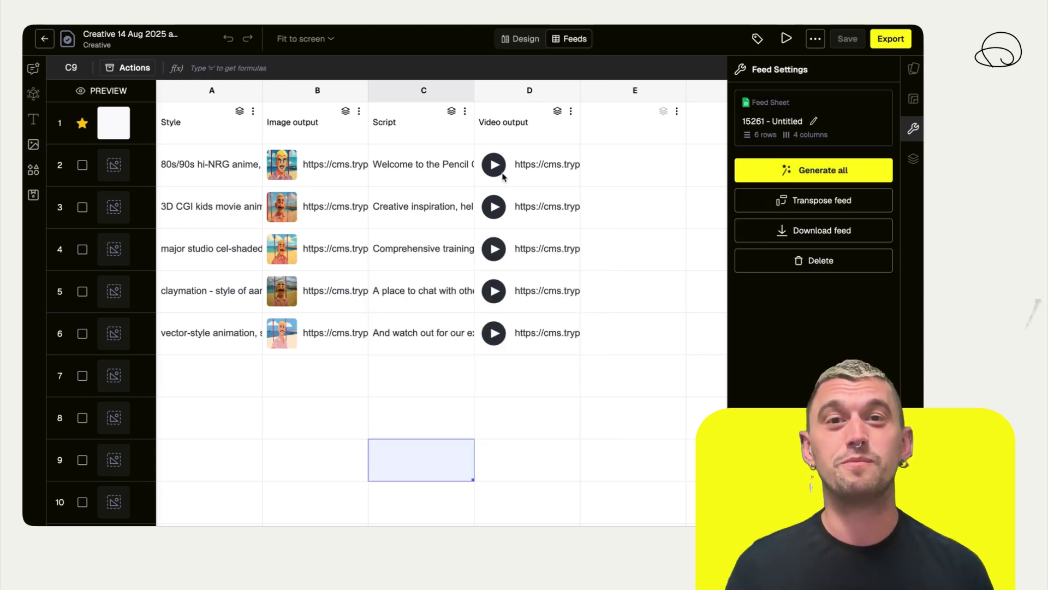
Review the GenerateVideo formula in Video output cell D2, including its prompt, cell references, model, dimension and duration.
click(545, 169)
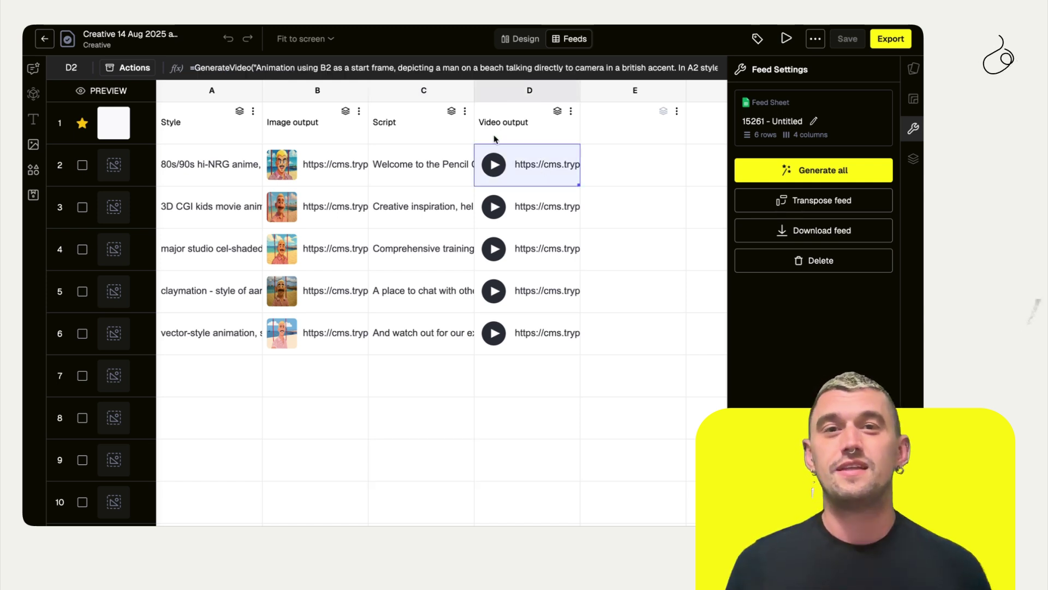
click(128, 67)
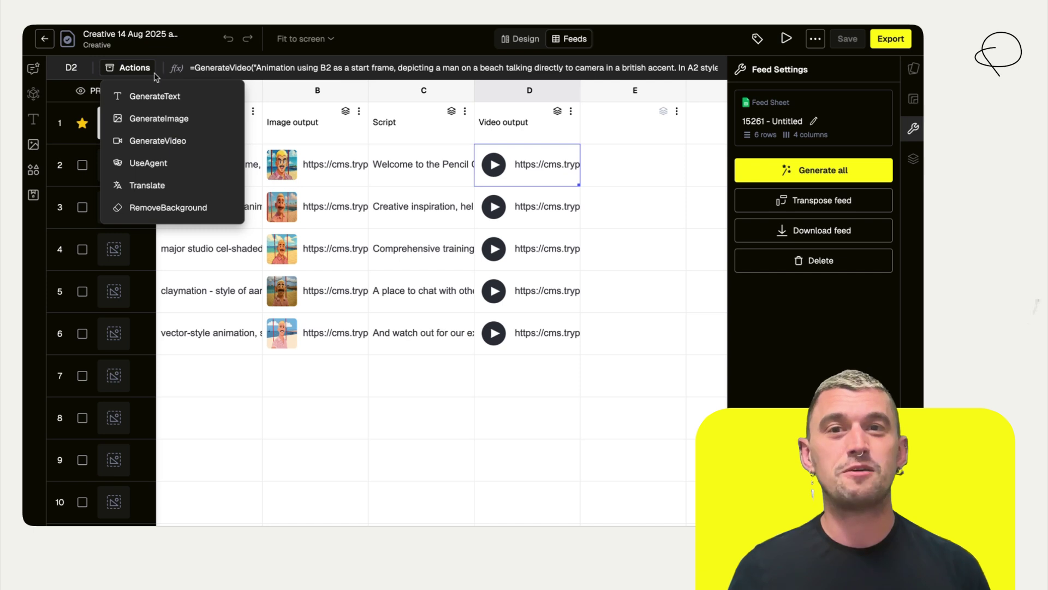
click(170, 140)
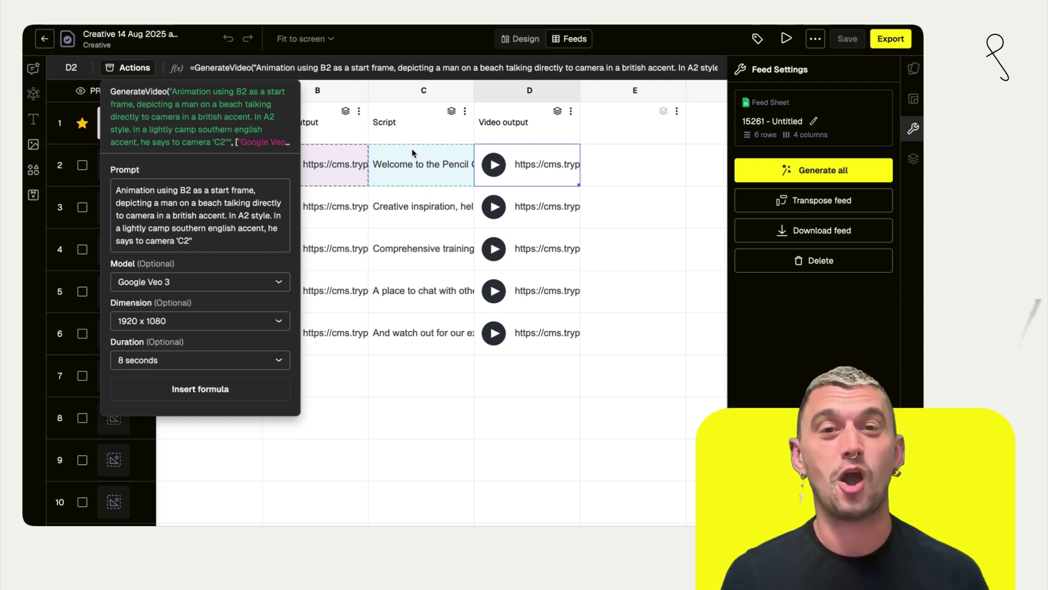
click(399, 378)
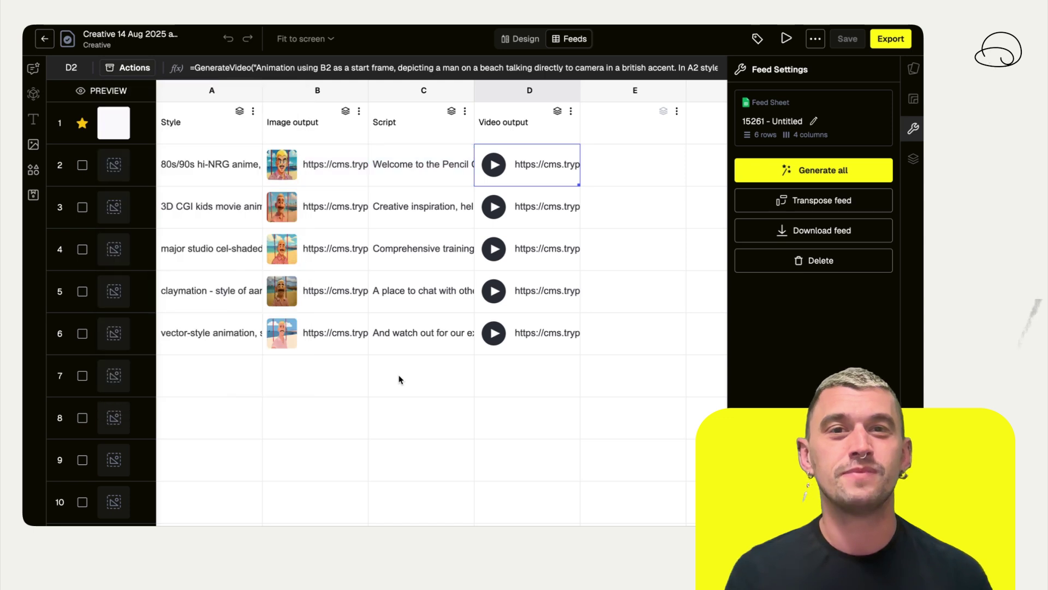
Bring up the preview of the generated video in Video output cell D2.
mouse_move(532, 169)
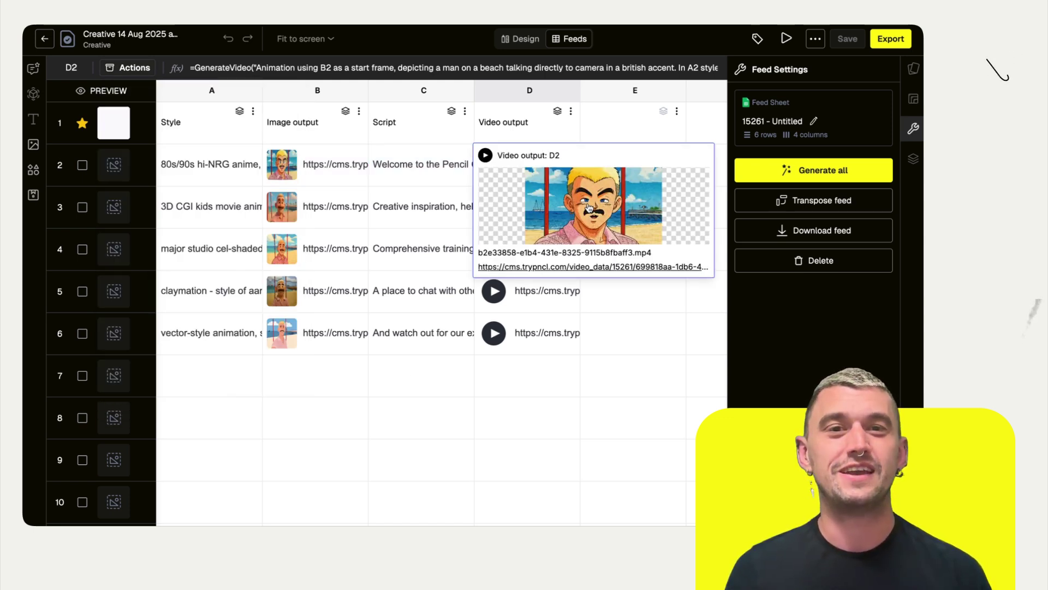